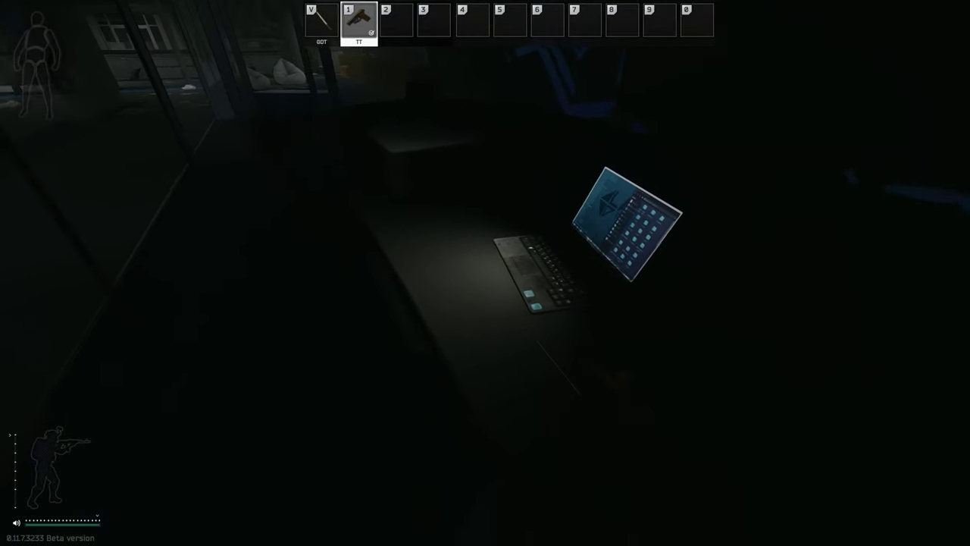
left_click(485, 273)
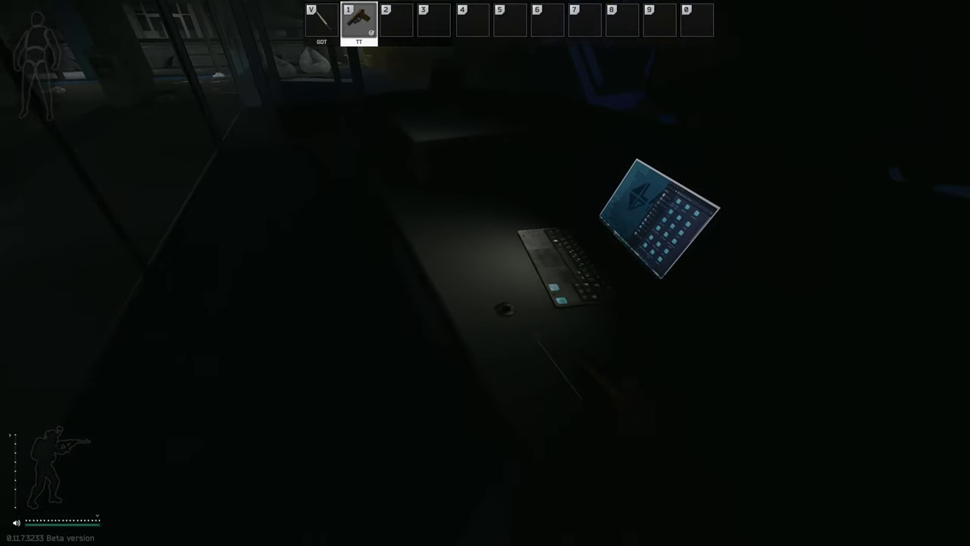